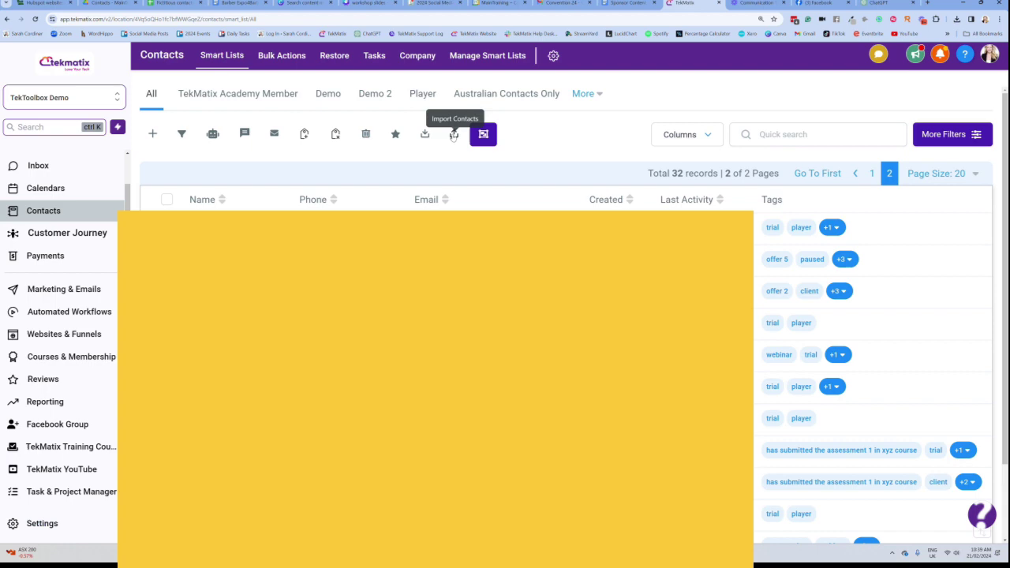
- Start a contact import from the contacts list
click(454, 135)
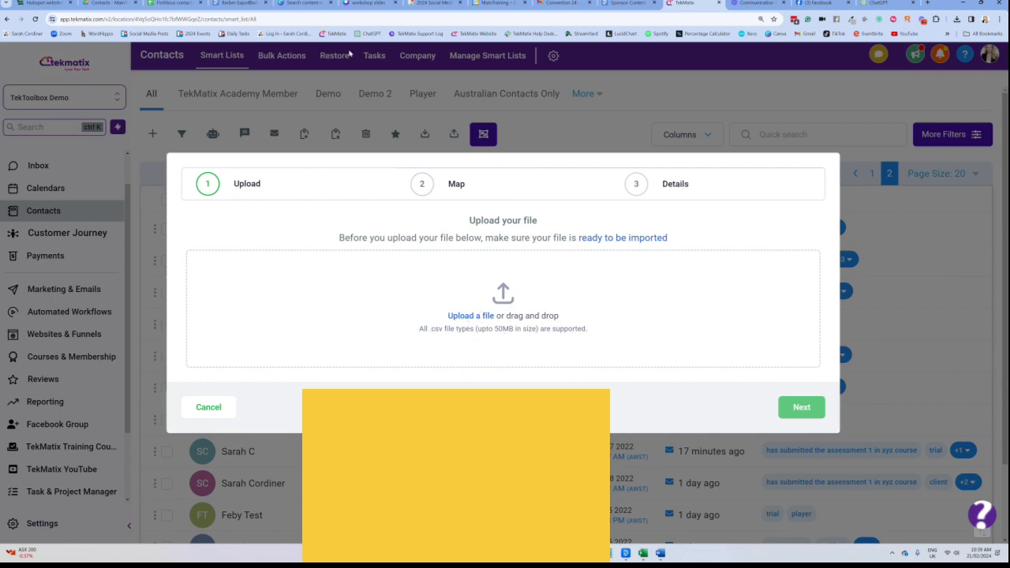
- Switch to the "Fictitious contacts for demos" Google Sheet, widen the Email Address column and download the sheet as Comma Separated Values (.csv)
click(174, 4)
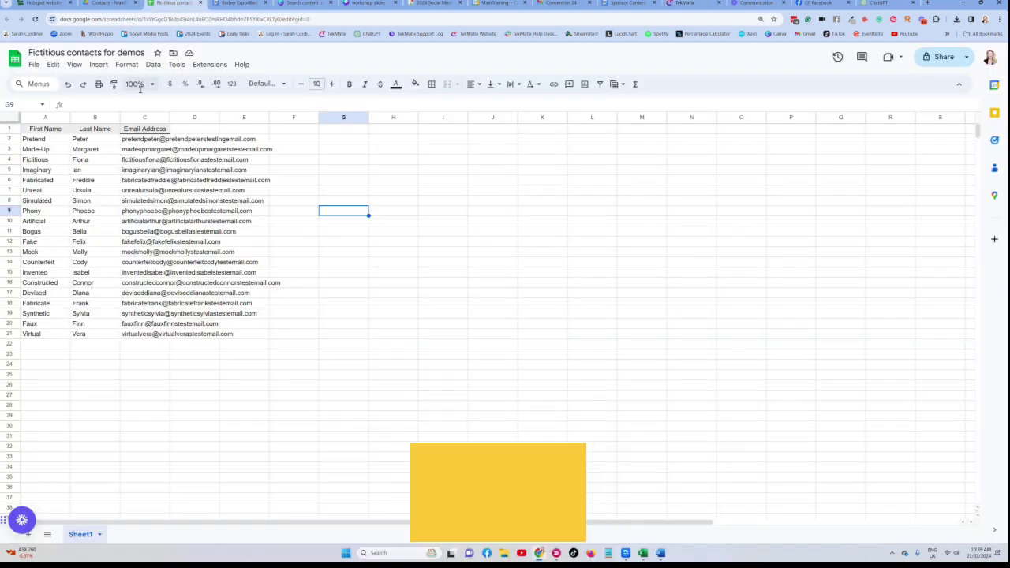
drag(170, 117, 293, 117)
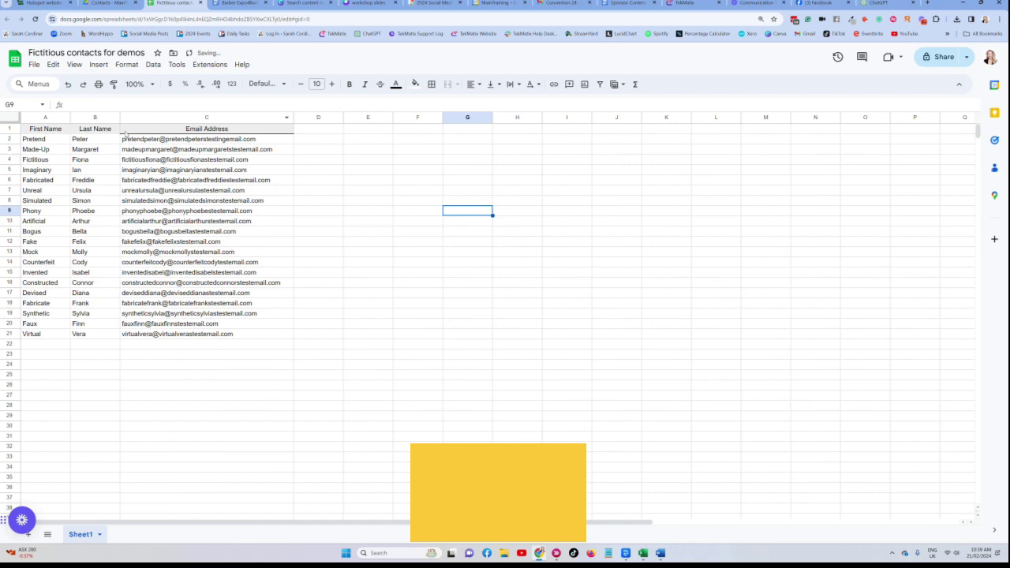
click(36, 65)
mouse_move(52, 186)
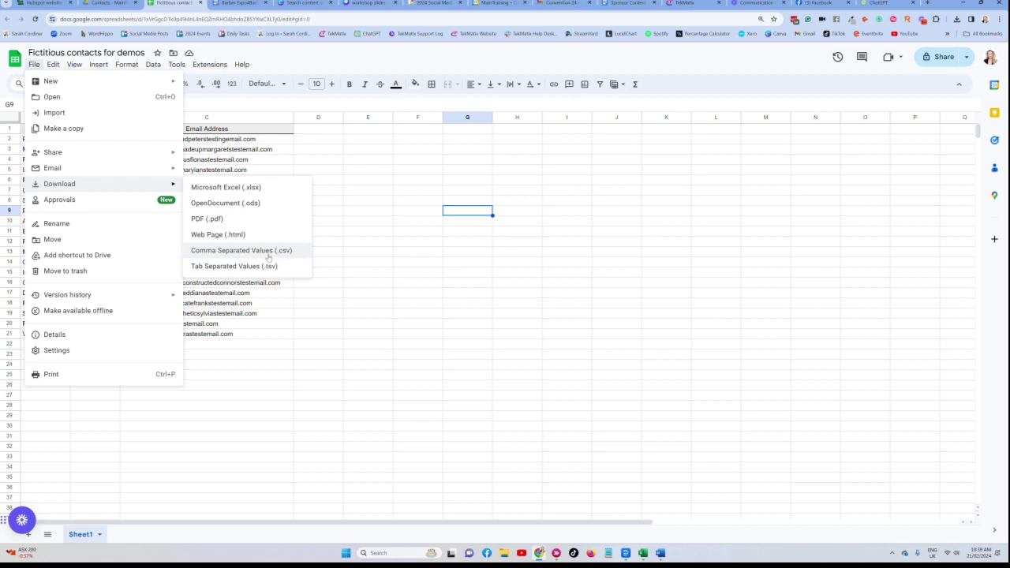
- Return to TekMatix, upload "Fictitious contacts for demos - Sheet1.csv" to the contact import and continue to column mapping
click(626, 553)
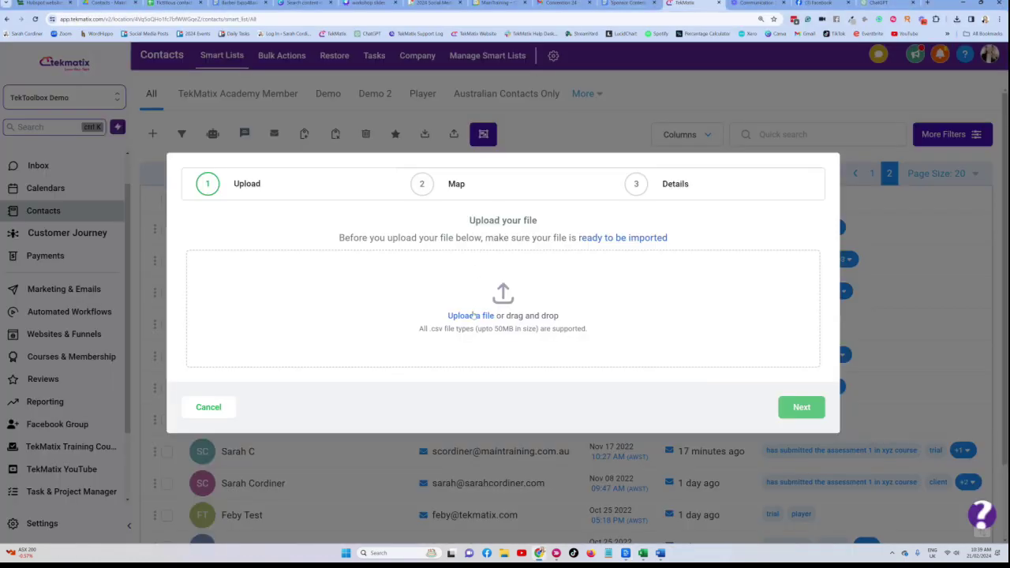
click(472, 315)
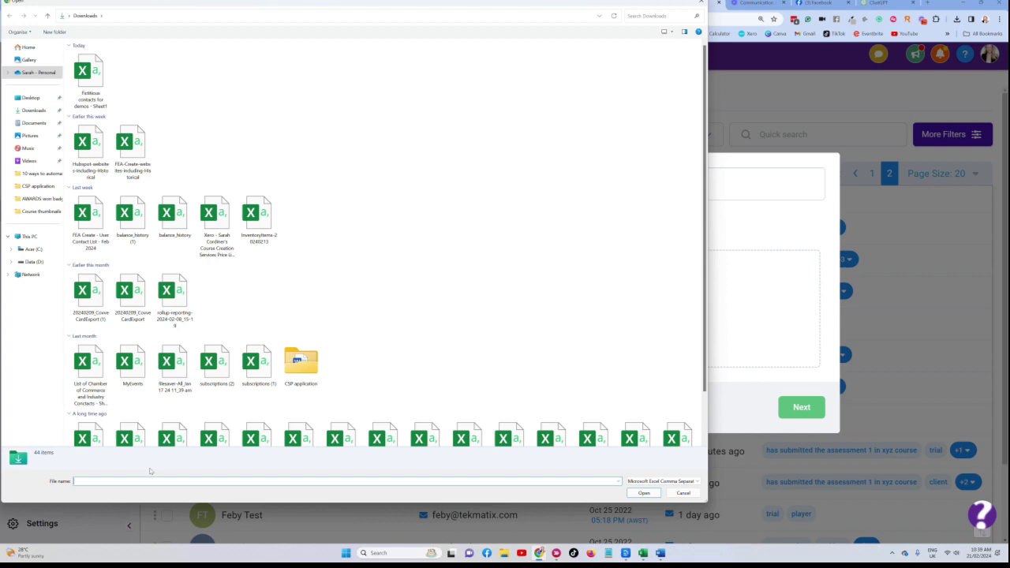
double_click(87, 79)
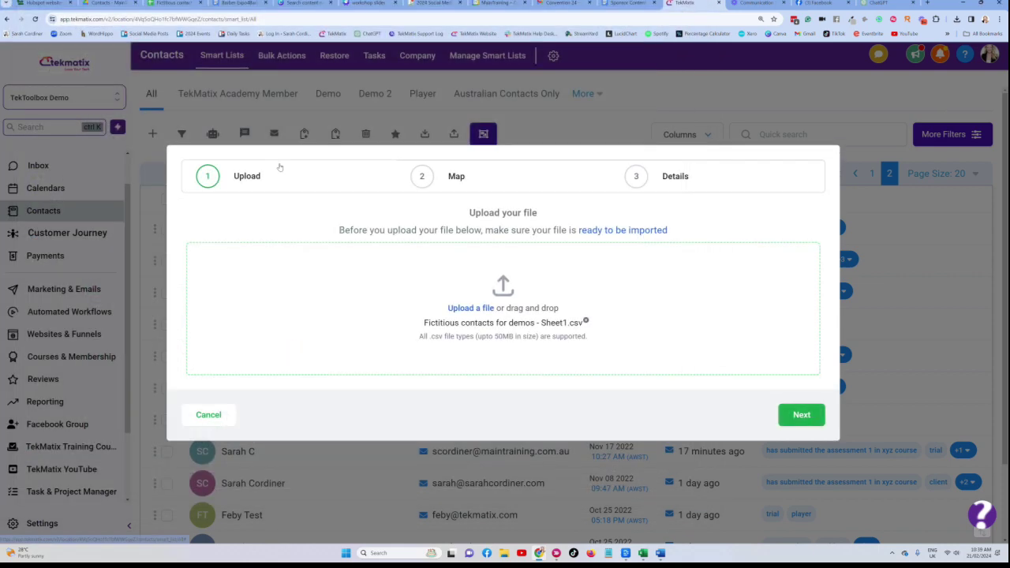
click(801, 416)
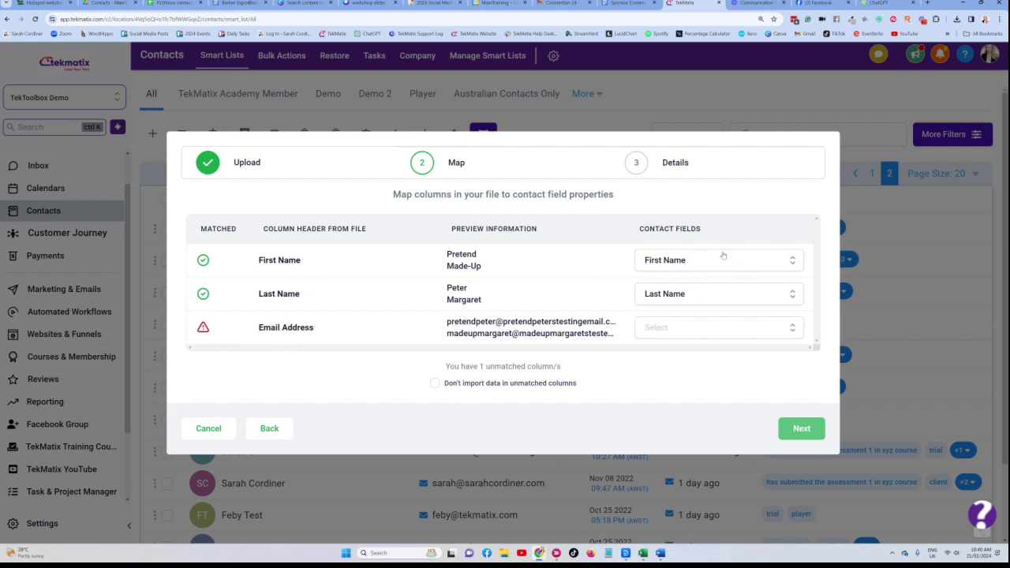
- Map the Email Address column to the Email contact field and continue to the import details
click(677, 268)
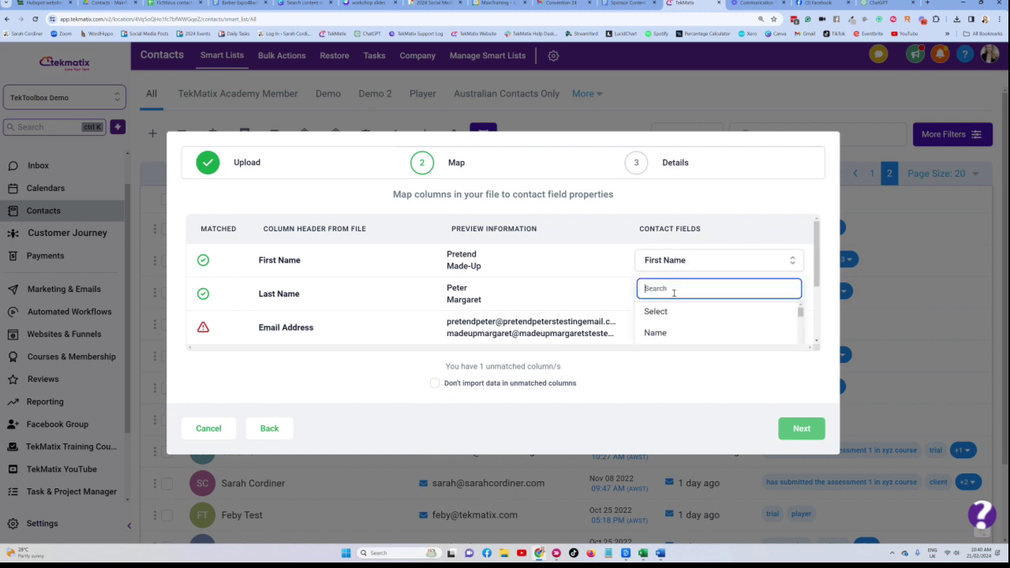
click(707, 251)
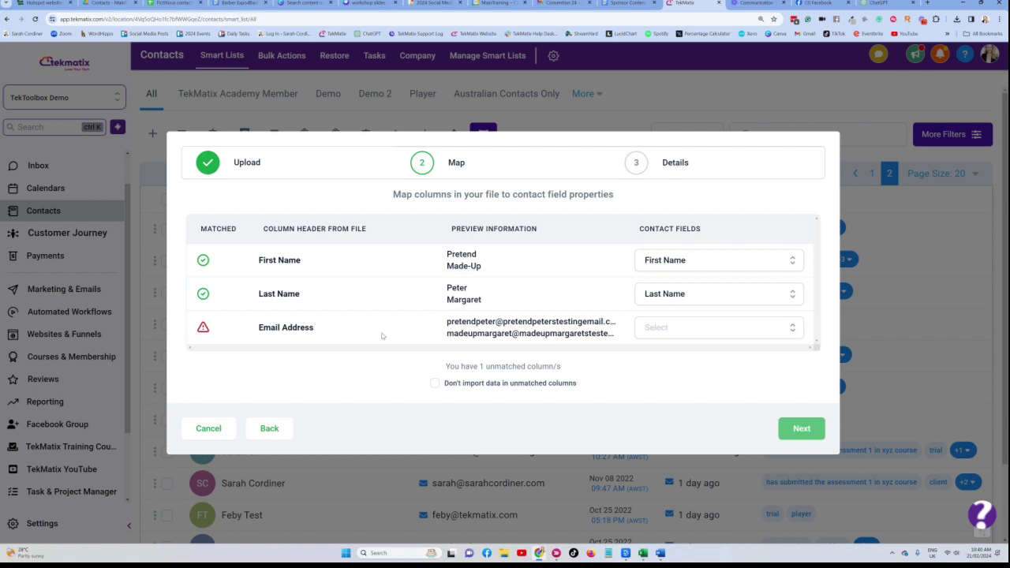
click(668, 333)
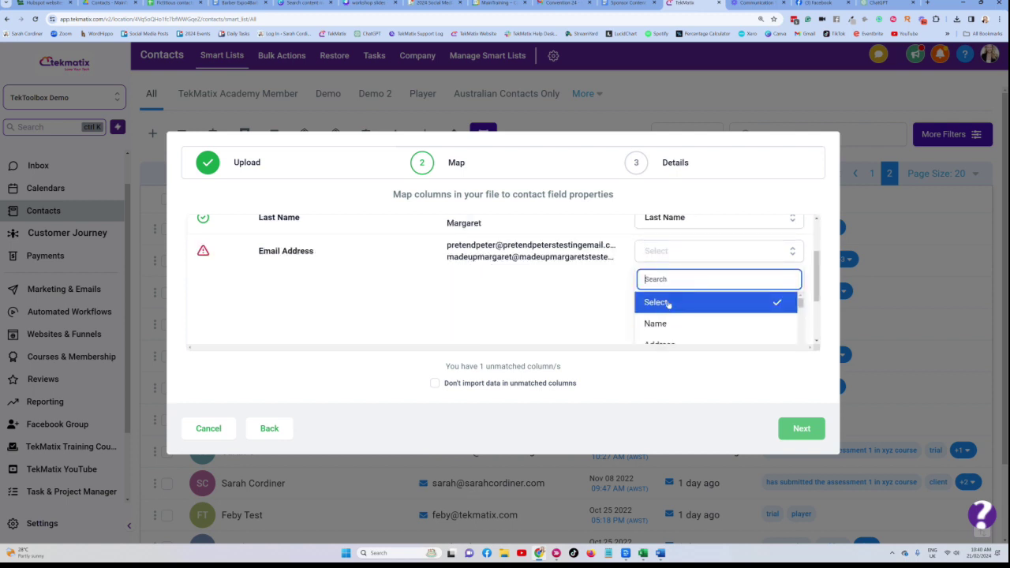
text(emai)
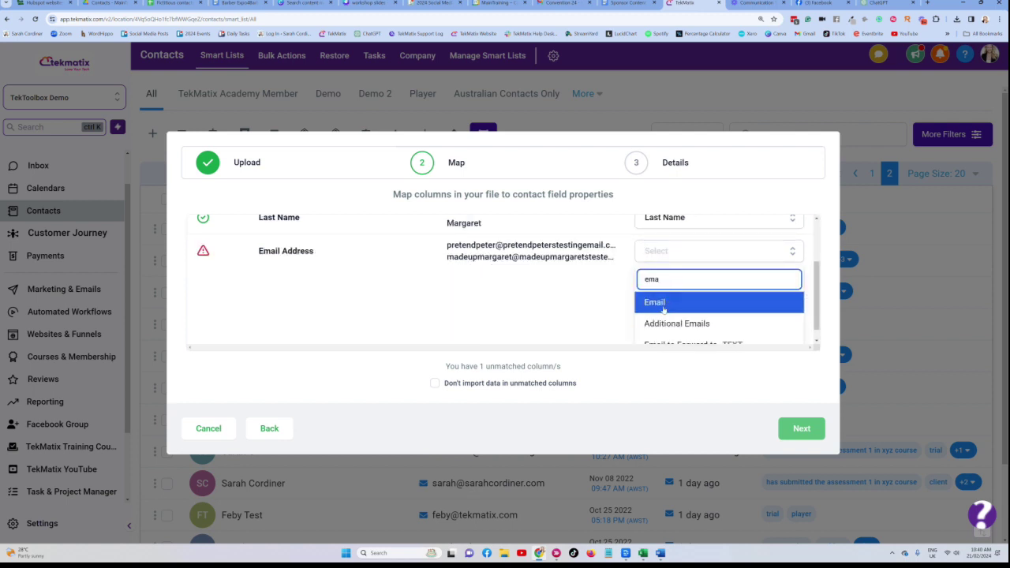
click(668, 304)
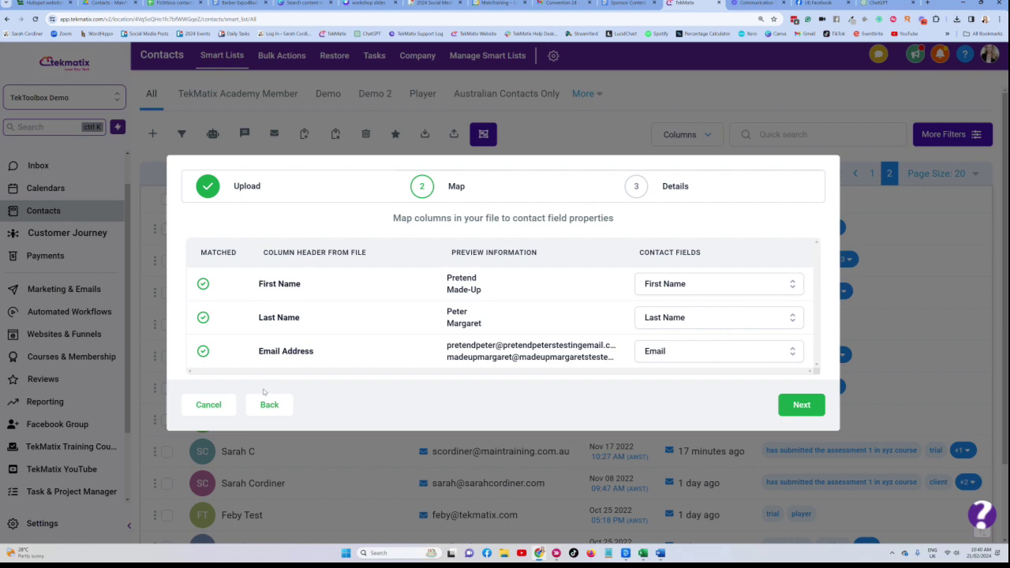
click(681, 352)
text(ema)
click(801, 405)
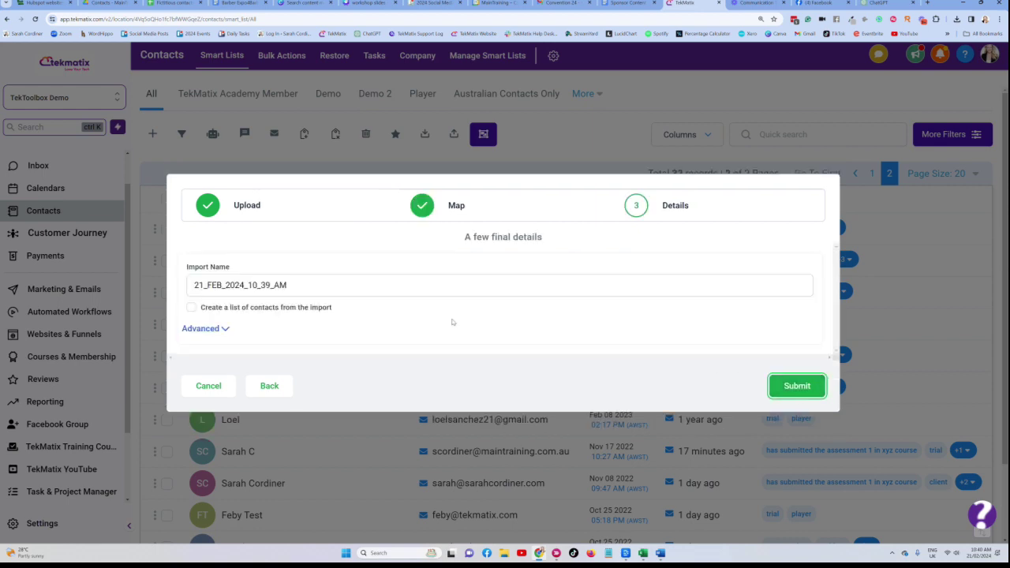
- Replace the import name with "Contact migration from gmail account"
drag(305, 284, 175, 291)
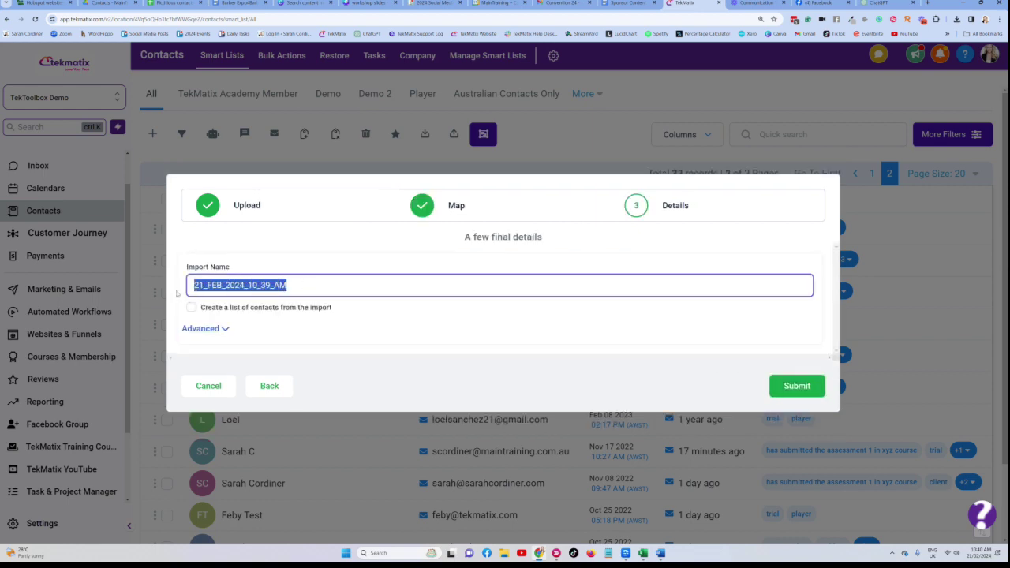
key(BackSpace)
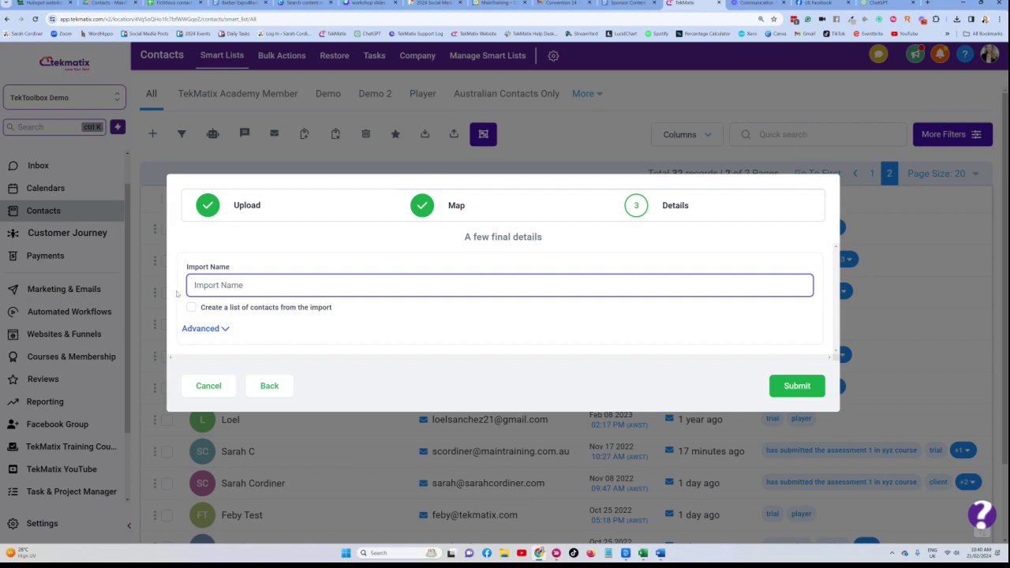
text(Contac)
key(BackSpace)
text(migration from )
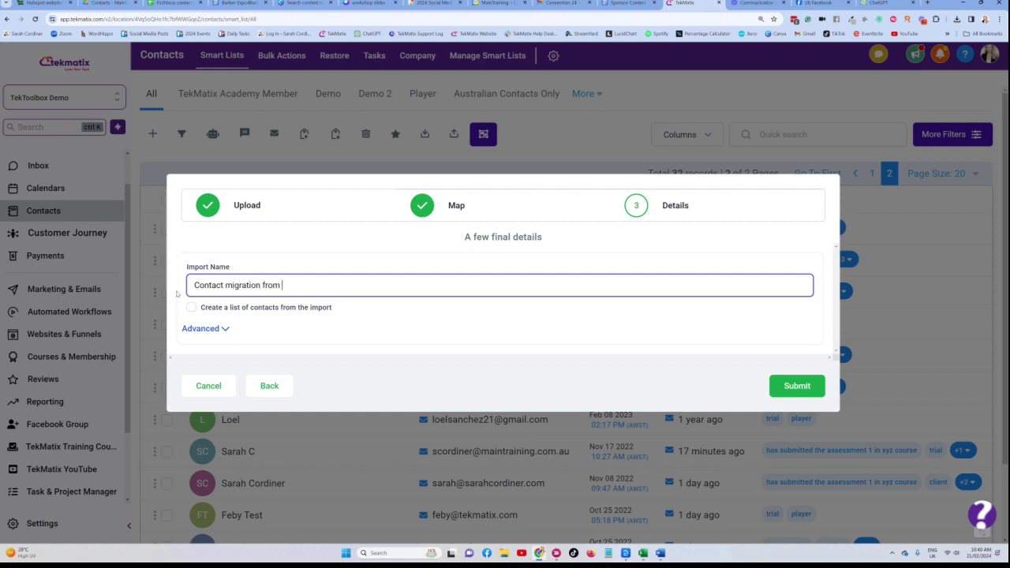
text(gmail account)
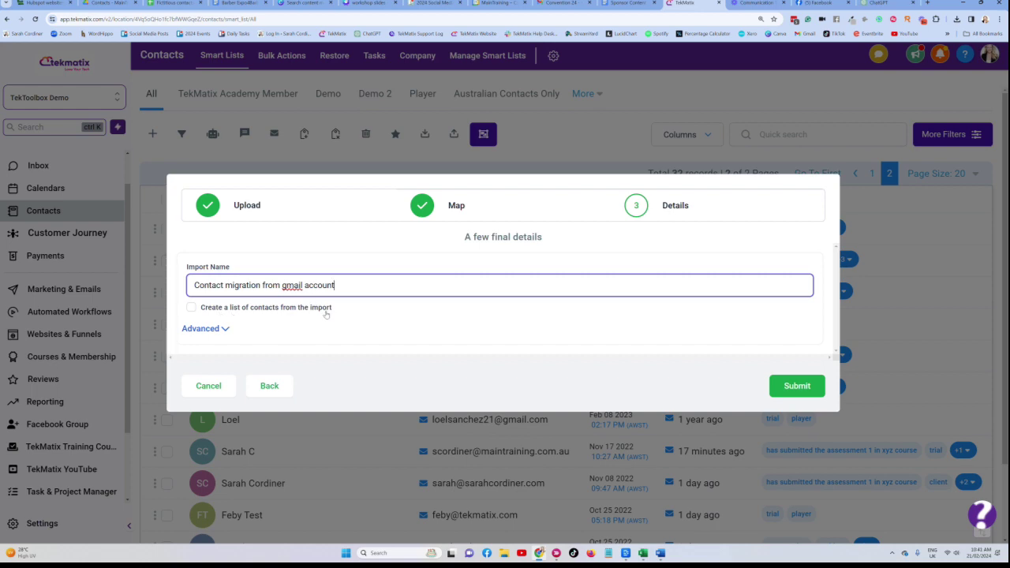
- Enable creating a list of contacts from the import and expand the advanced options
click(191, 307)
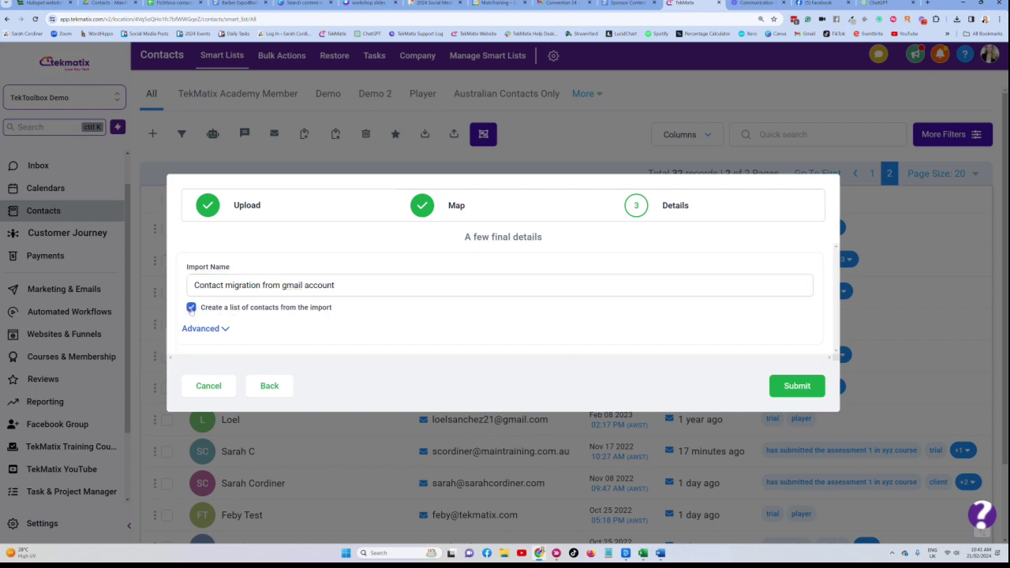
click(225, 329)
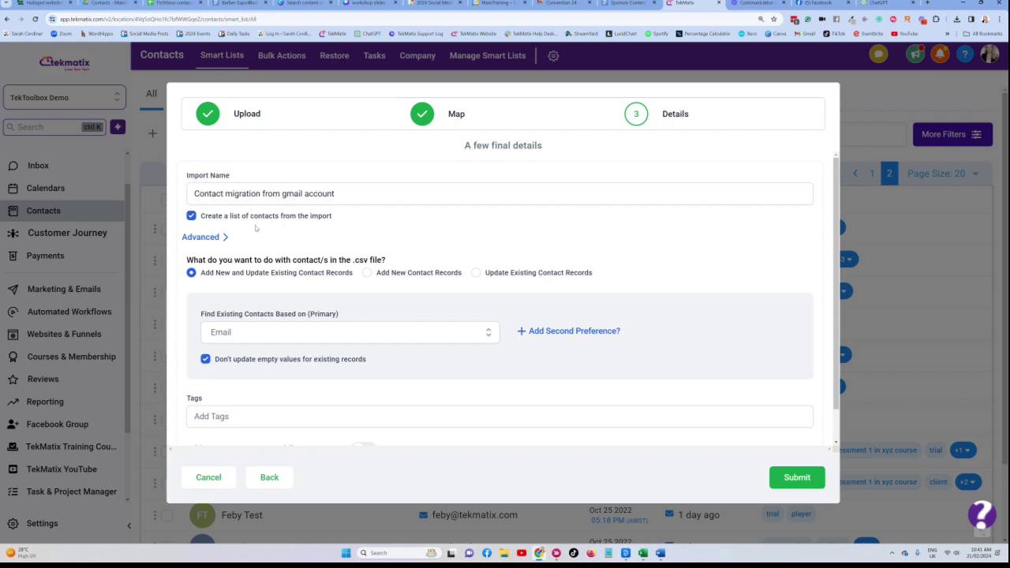
click(224, 237)
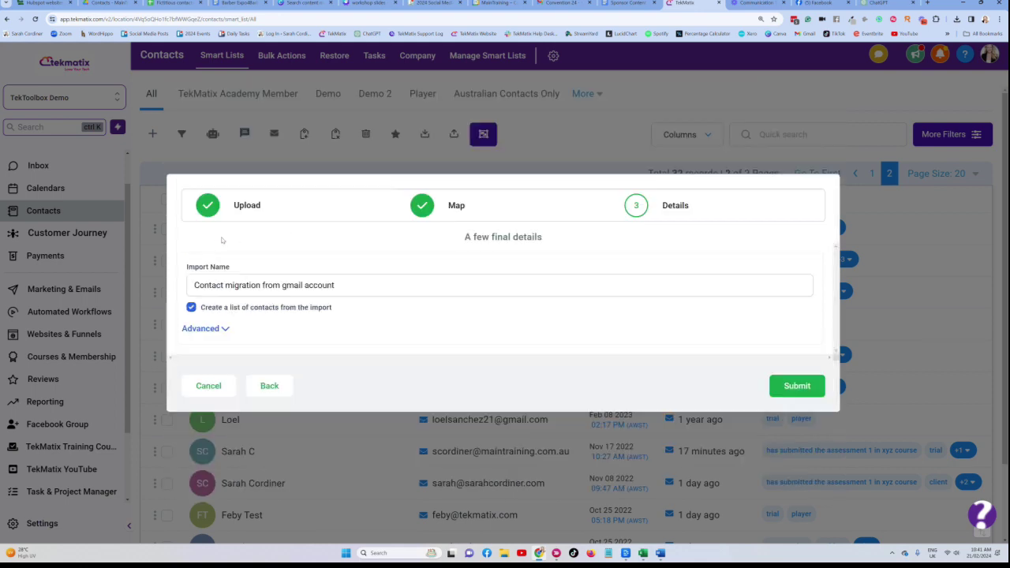
click(216, 331)
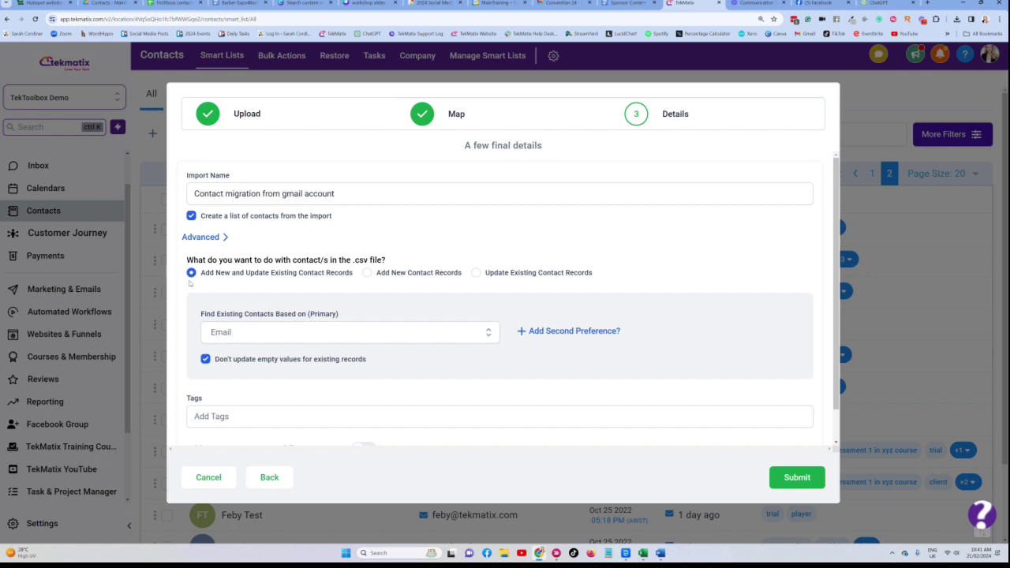
- Review the advanced import options for new and existing records, contact matching, tags and workflow or campaign enrolment
scroll(260, 292, down, 1)
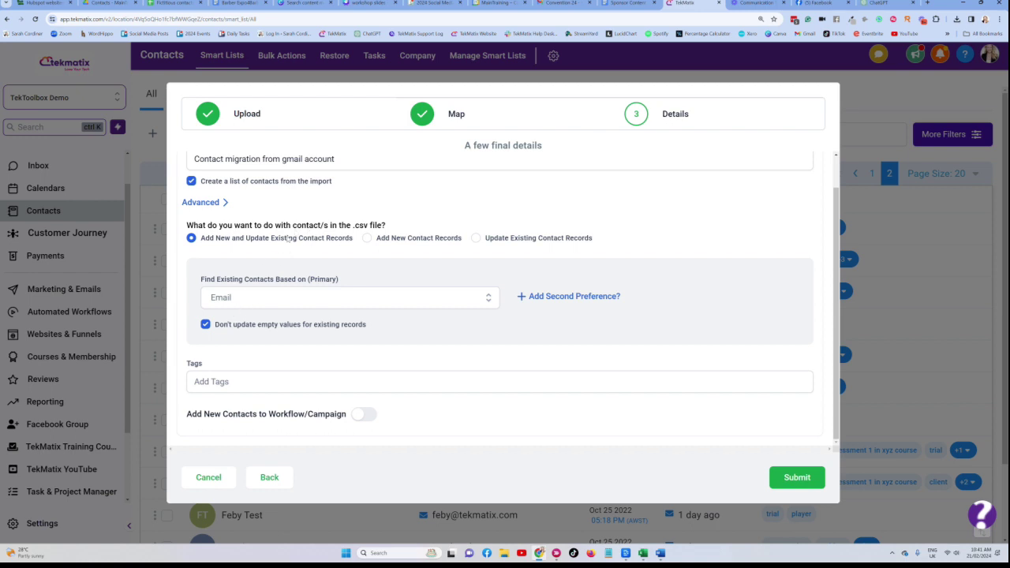
click(215, 382)
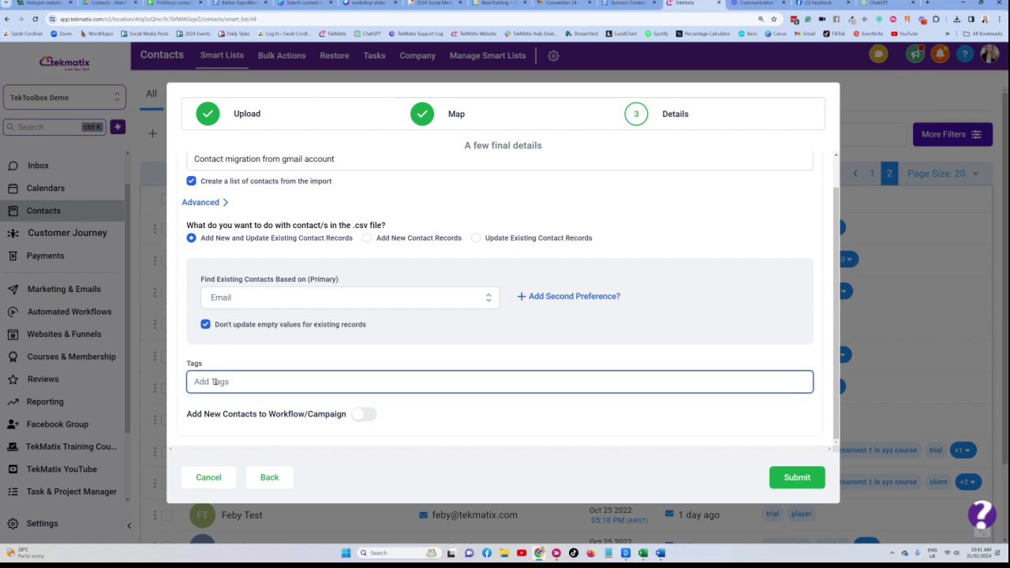
scroll(253, 225, up, 1)
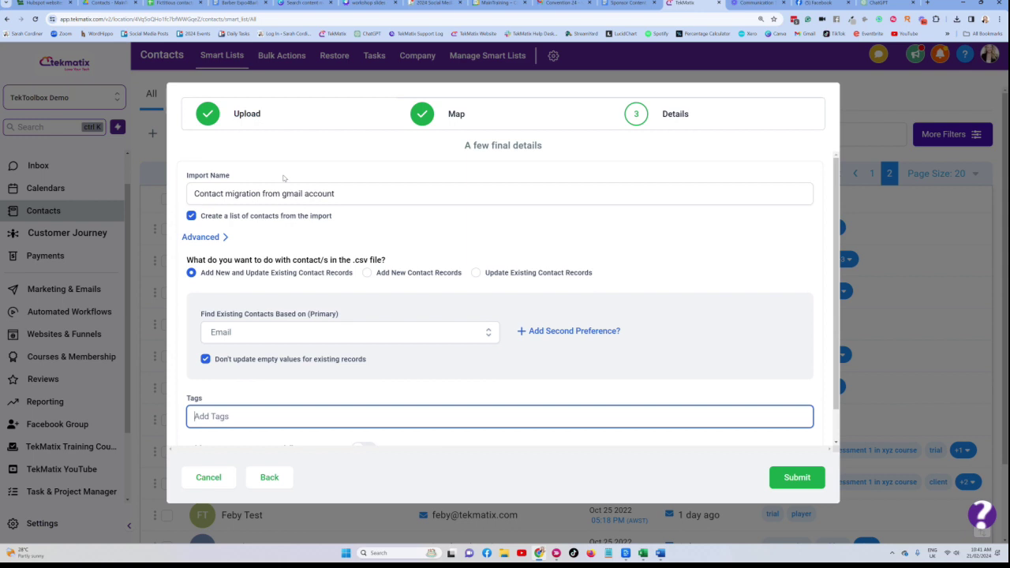
scroll(286, 178, down, 1)
scroll(289, 176, up, 1)
scroll(291, 176, down, 1)
scroll(290, 178, up, 1)
scroll(301, 197, down, 1)
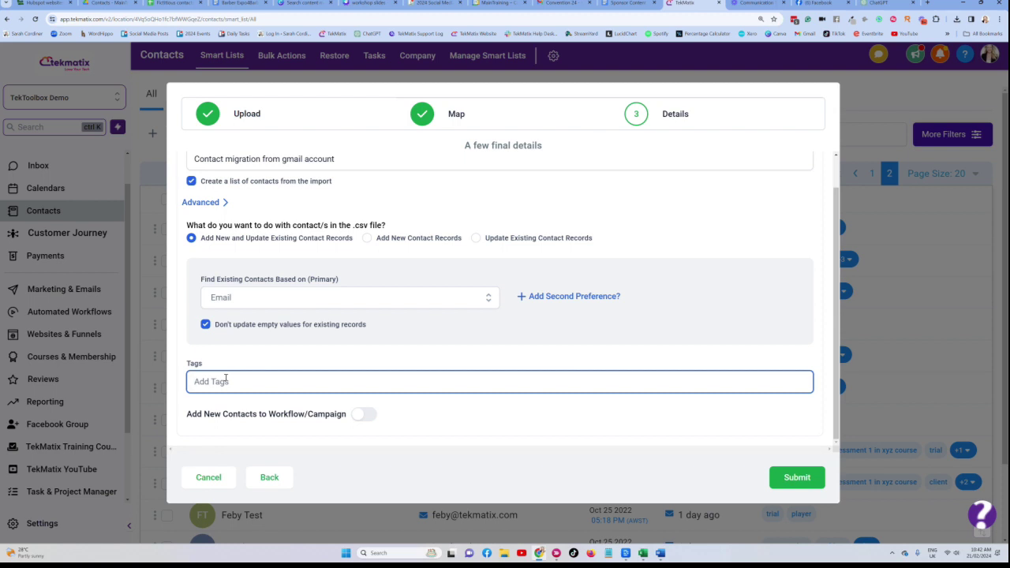
scroll(226, 381, up, 1)
scroll(221, 381, down, 1)
scroll(210, 381, up, 1)
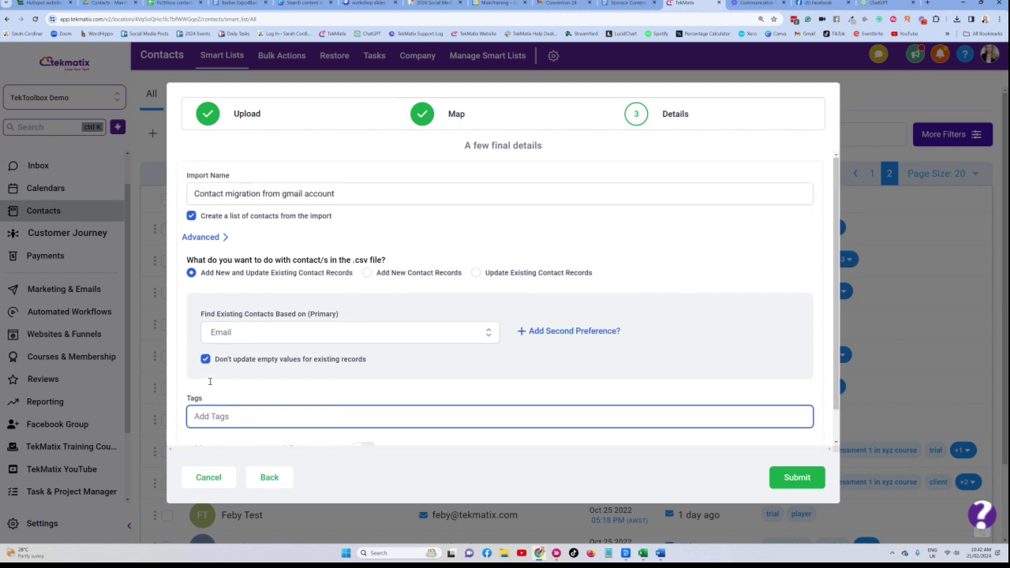
scroll(210, 382, down, 1)
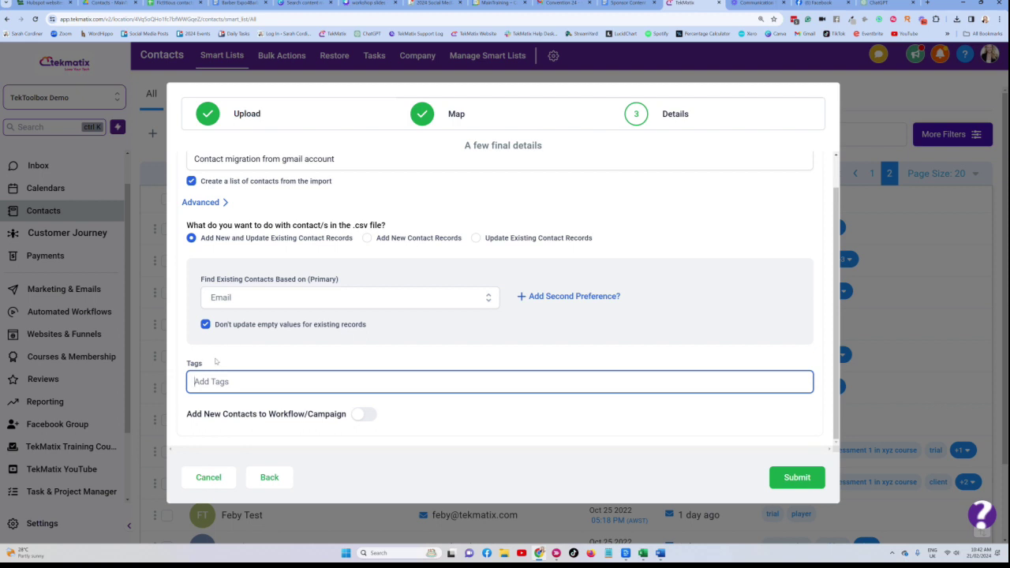
scroll(217, 359, up, 1)
scroll(218, 359, down, 1)
- Add the new tag "demo contact" to the imported contacts and submit the import
text(demo)
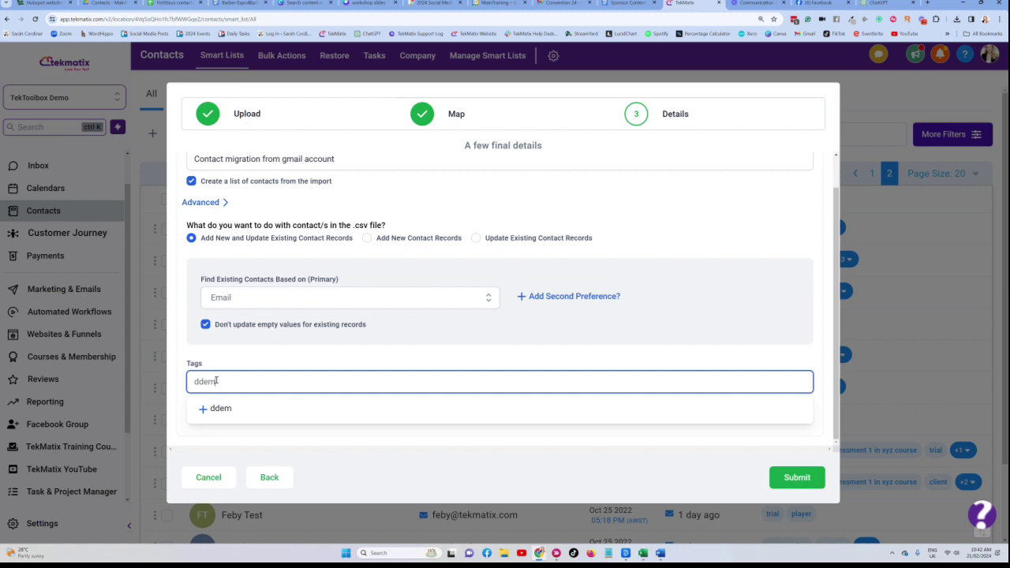
key(BackSpace)
key(BackSpace)
key(BackSpace)
text(emo contact)
click(235, 413)
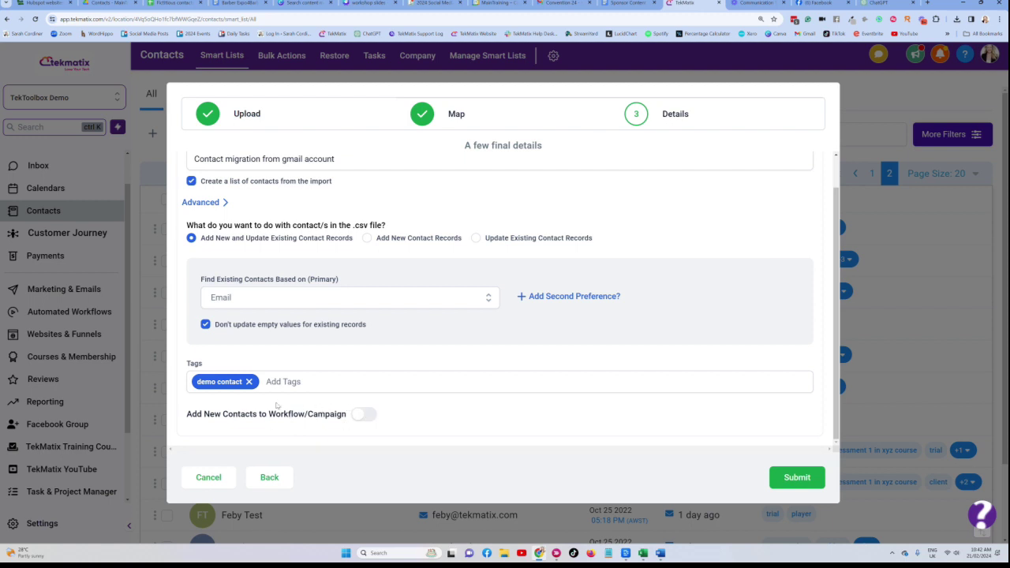
click(798, 479)
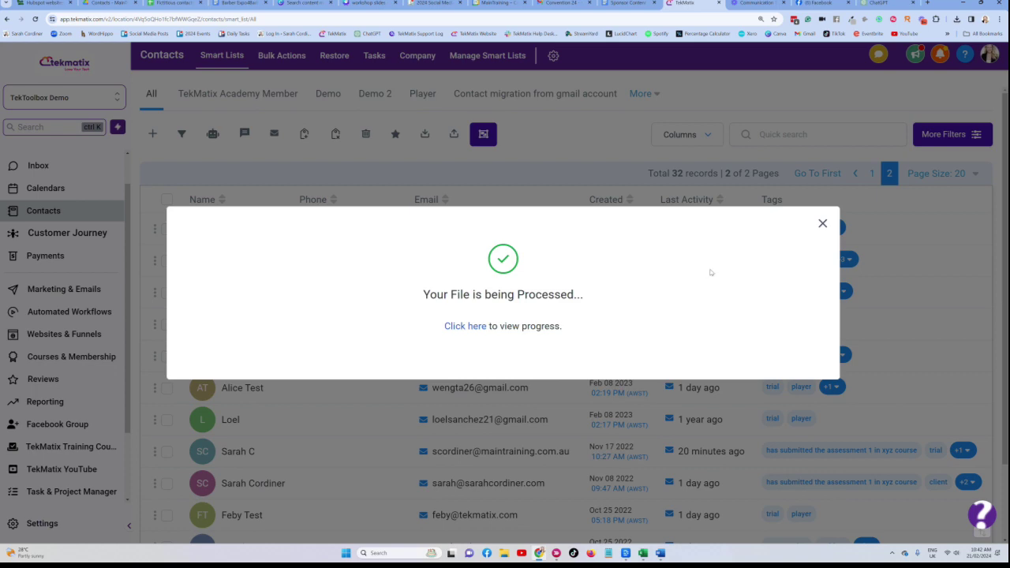
- Dismiss the processing notice and check the "Contact migration from gmail account" list and the full contacts list
click(822, 224)
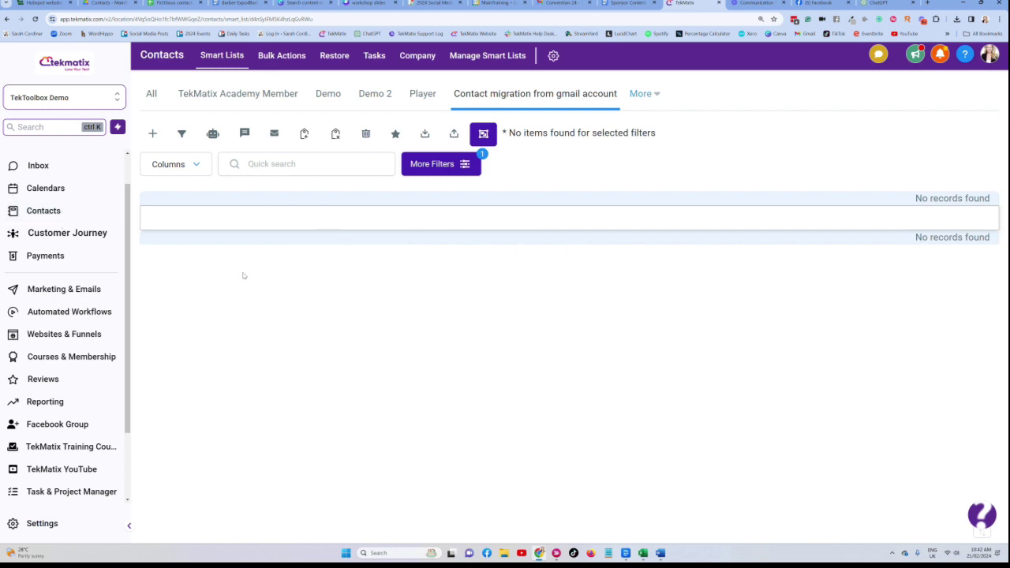
click(59, 217)
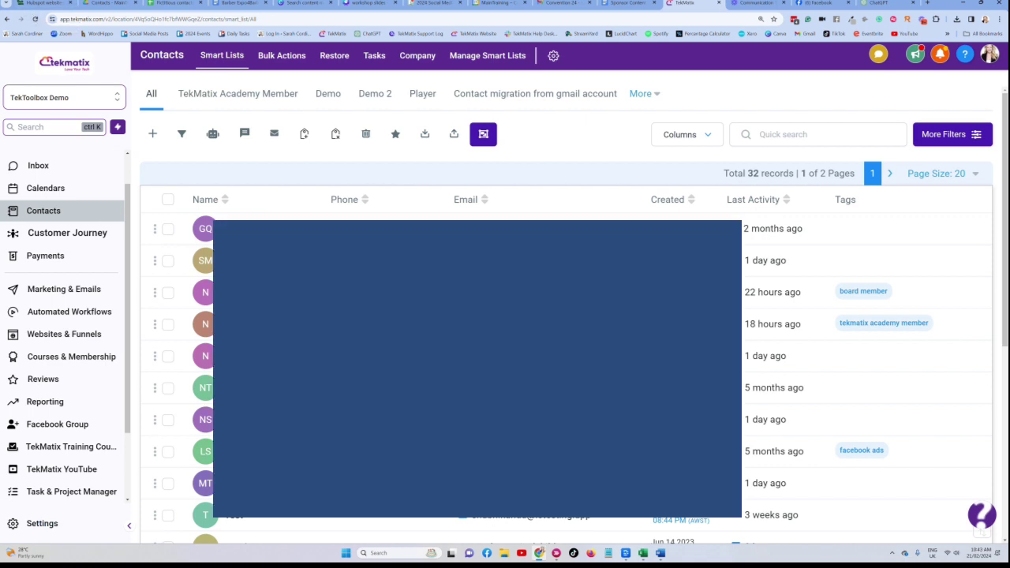
scroll(566, 316, down, 5)
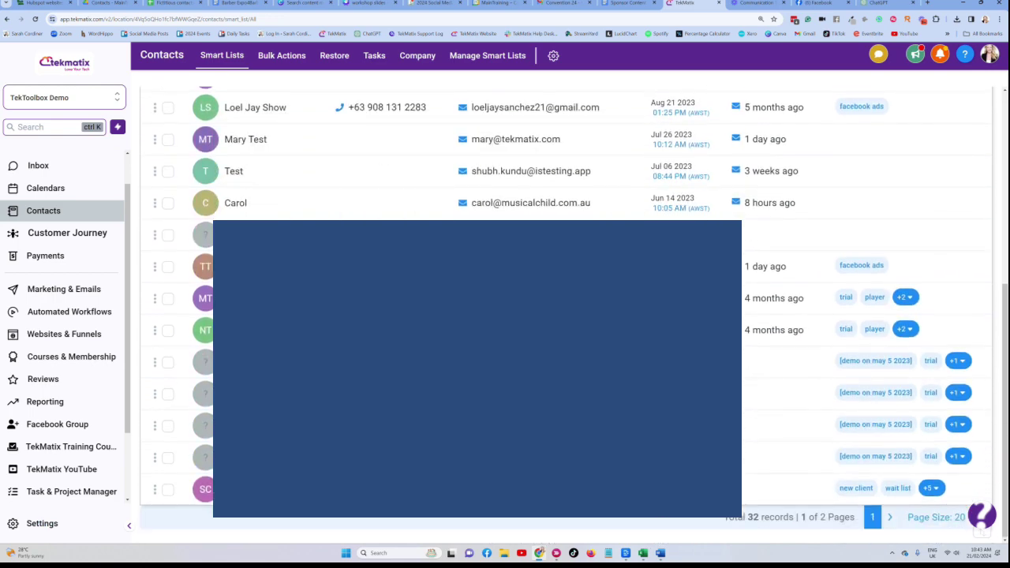
scroll(487, 205, up, 5)
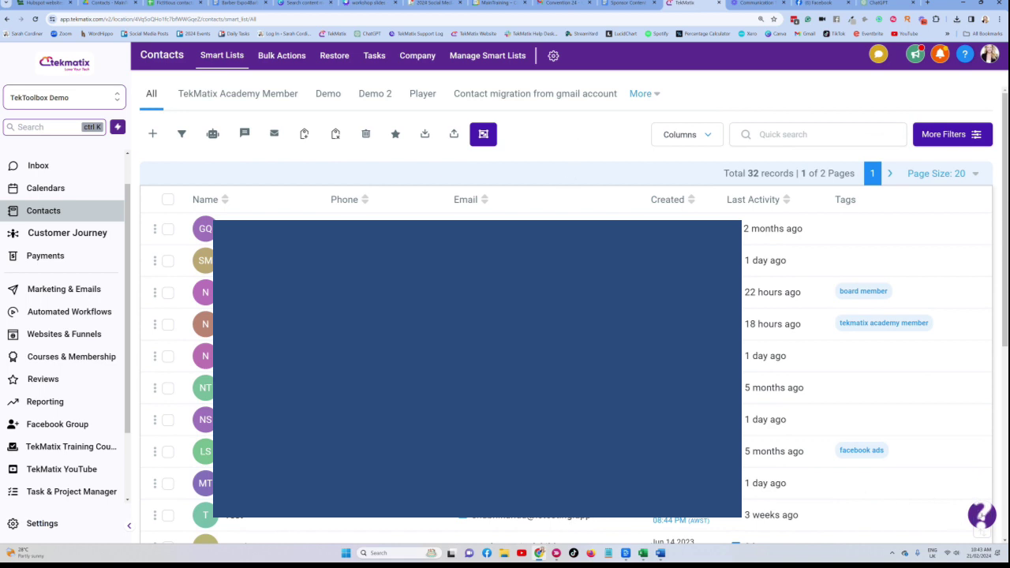
- Open the live chat with a support agent in the help widget and start leaving the chat session
click(982, 515)
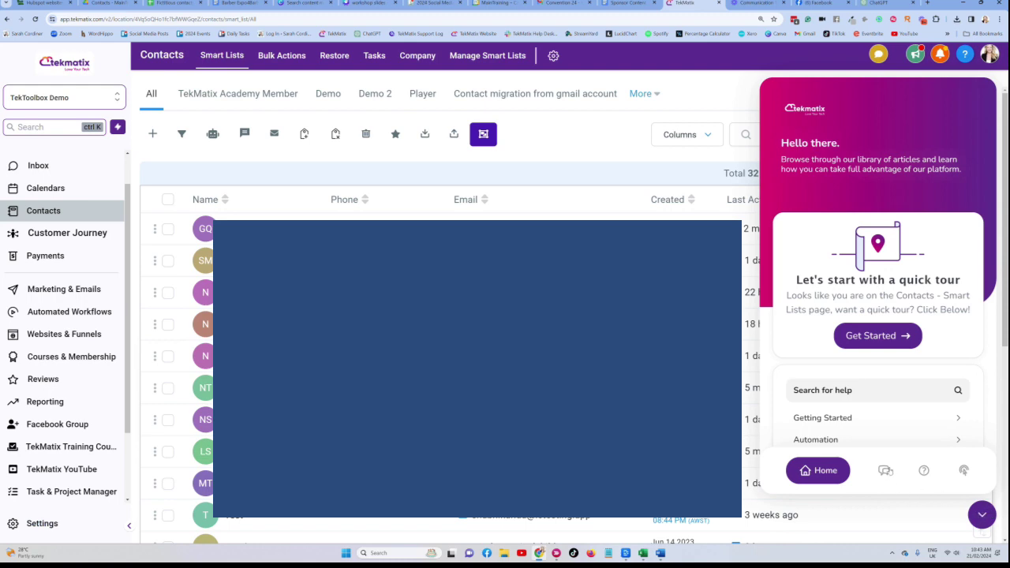
click(885, 470)
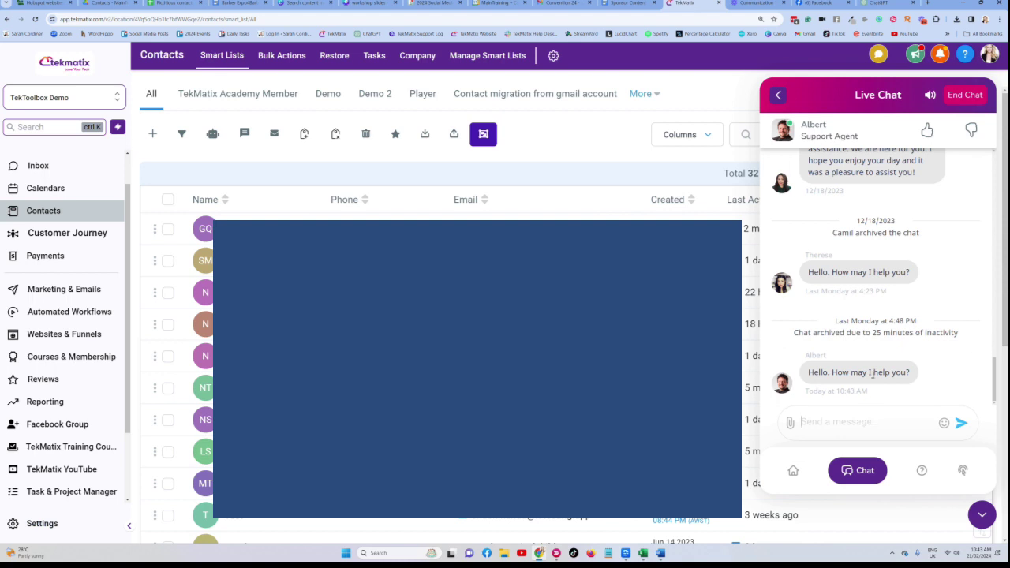
click(859, 430)
click(780, 95)
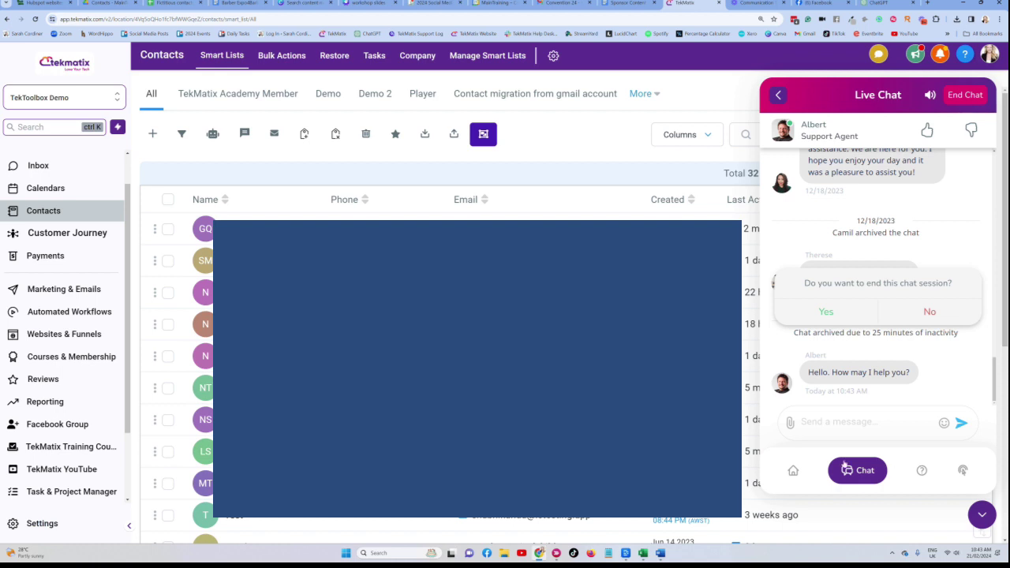